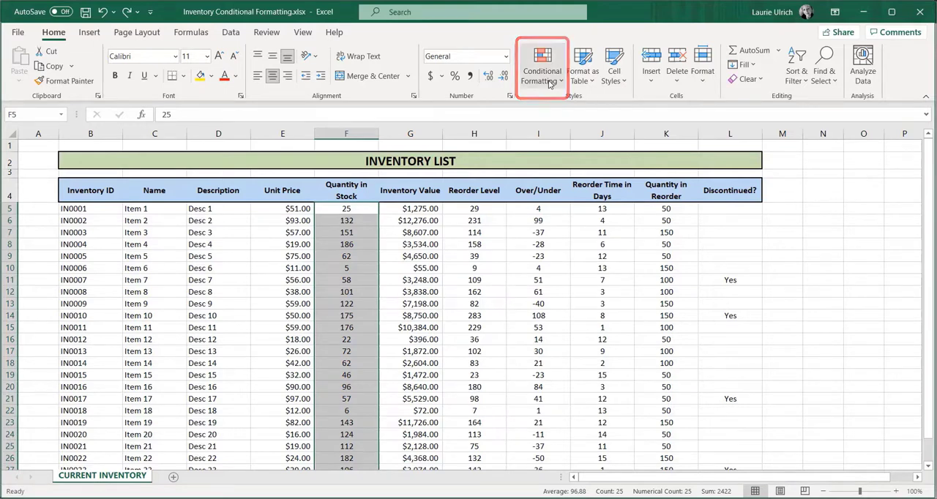
- Highlight the Quantity in Stock values less than 50 with Light Red Fill with Dark Red Text
click(550, 82)
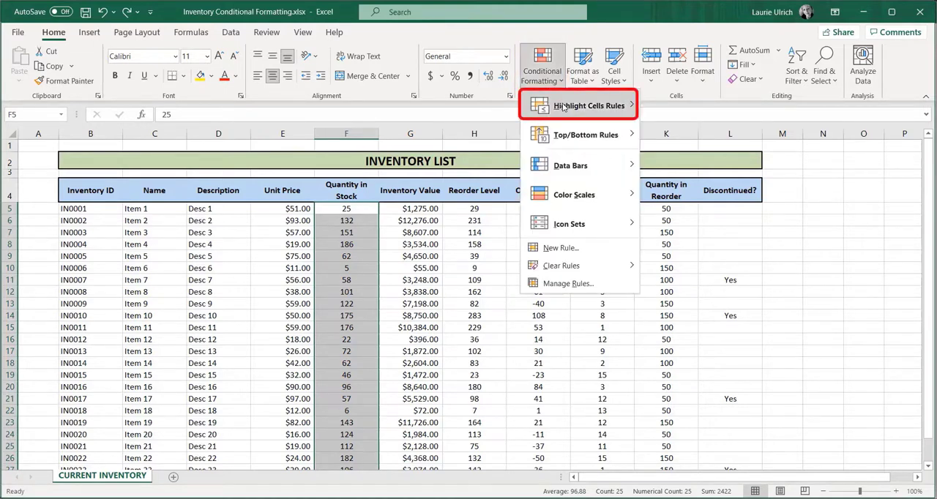
mouse_move(563, 107)
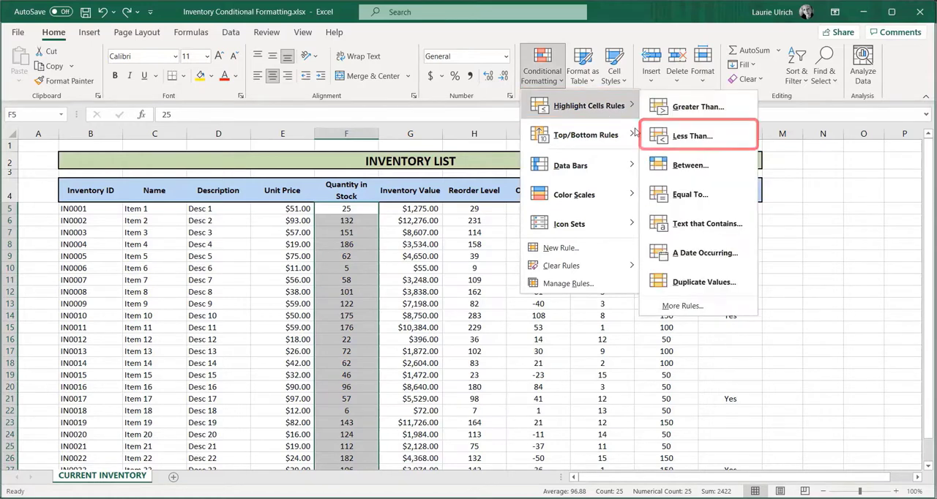
click(693, 136)
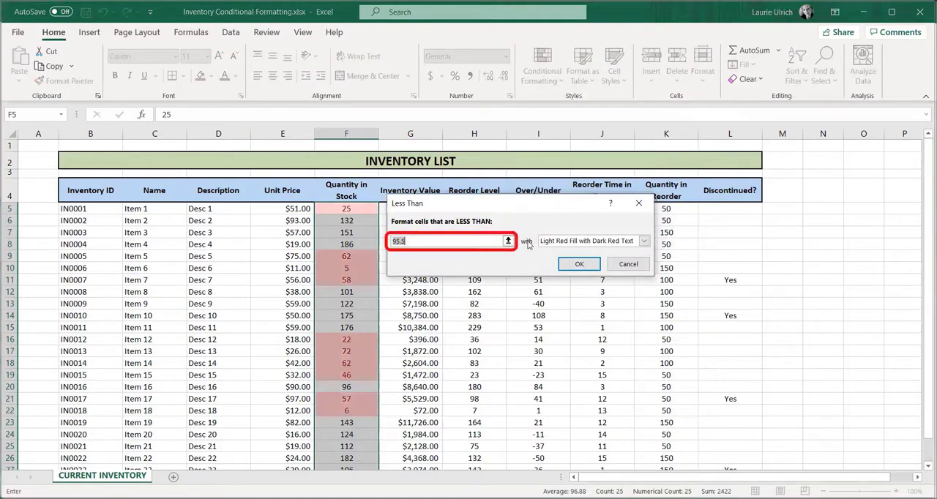
text(5)
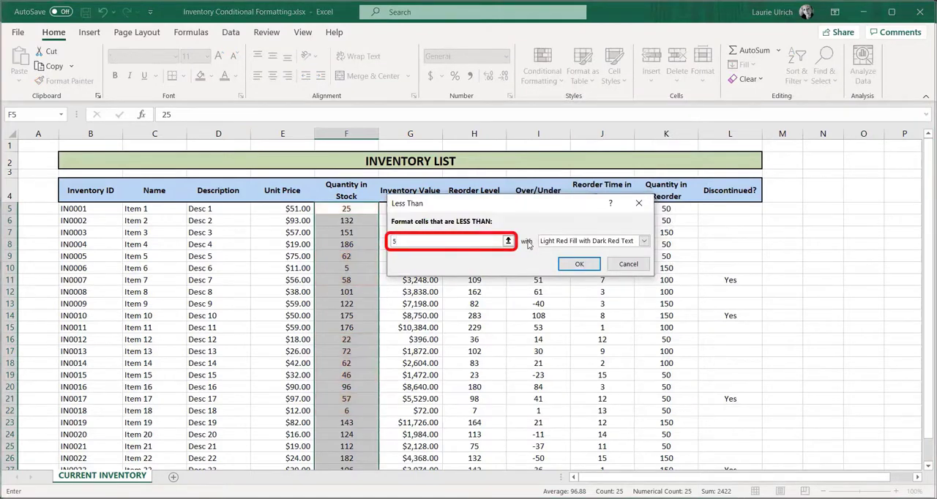
text(0)
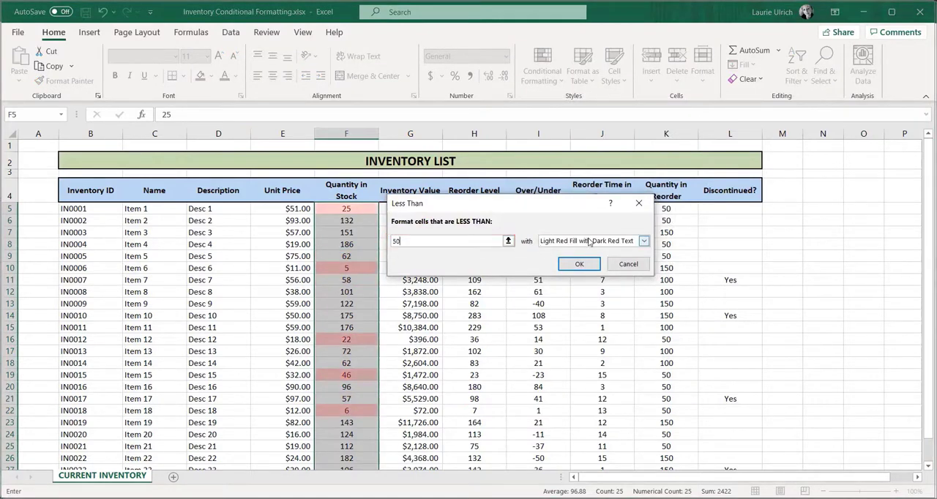
click(643, 242)
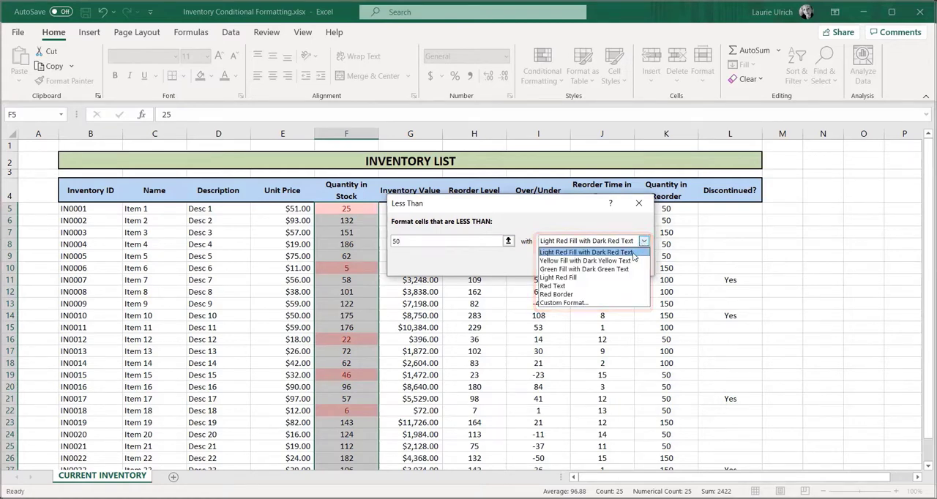
click(633, 252)
click(582, 265)
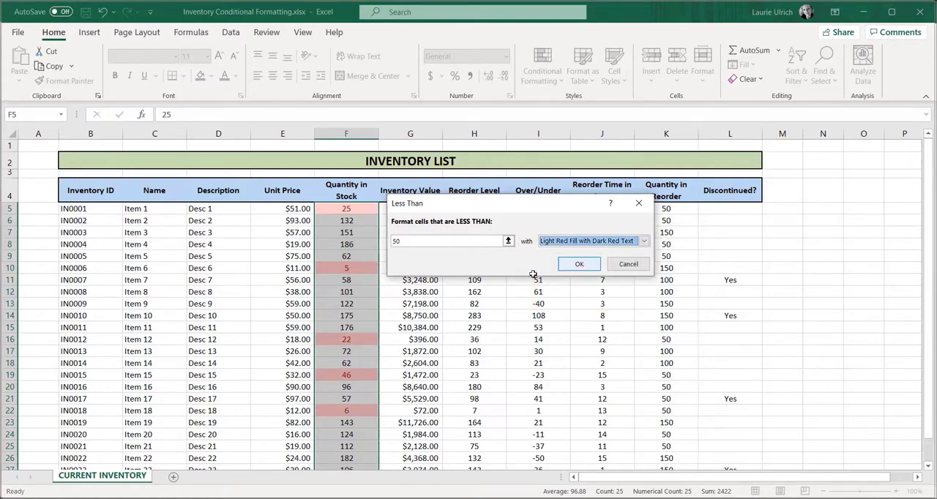
click(535, 278)
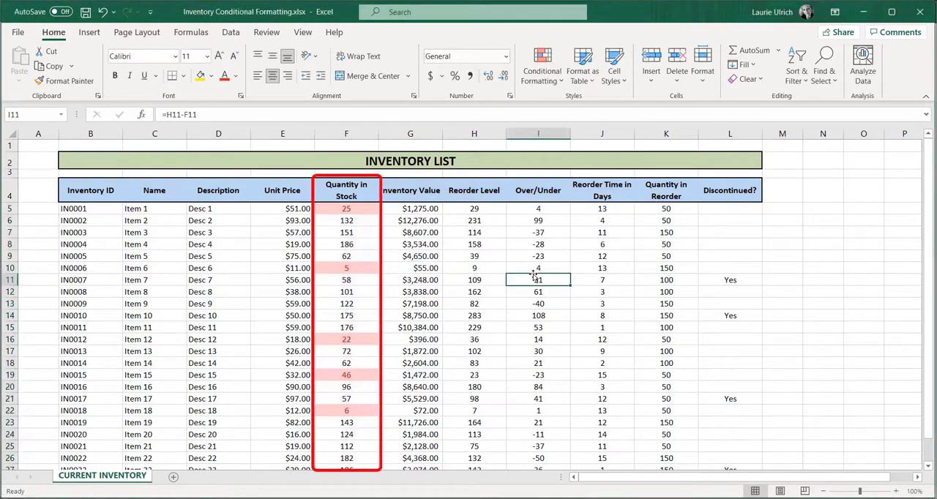
- Create a Greater Than 100 highlight rule for the Reorder Level values in H5:H29 and choose a custom format for it
drag(474, 209, 495, 429)
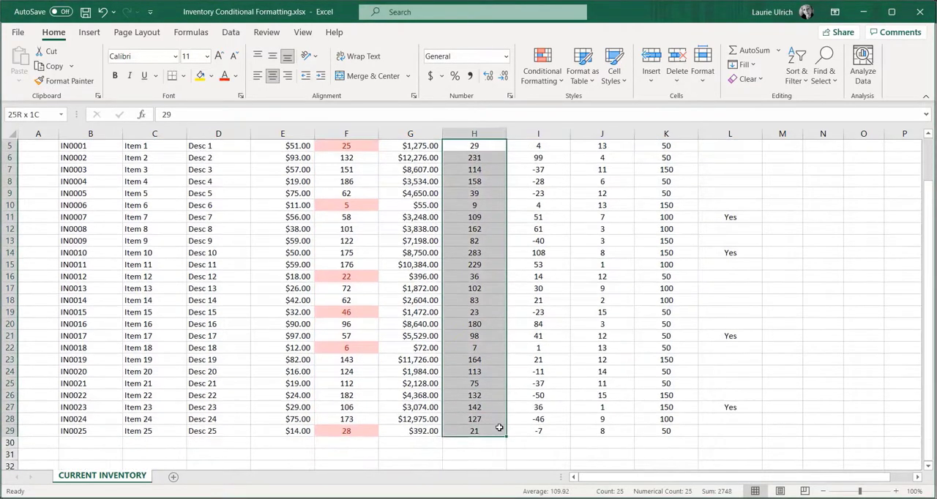
click(546, 77)
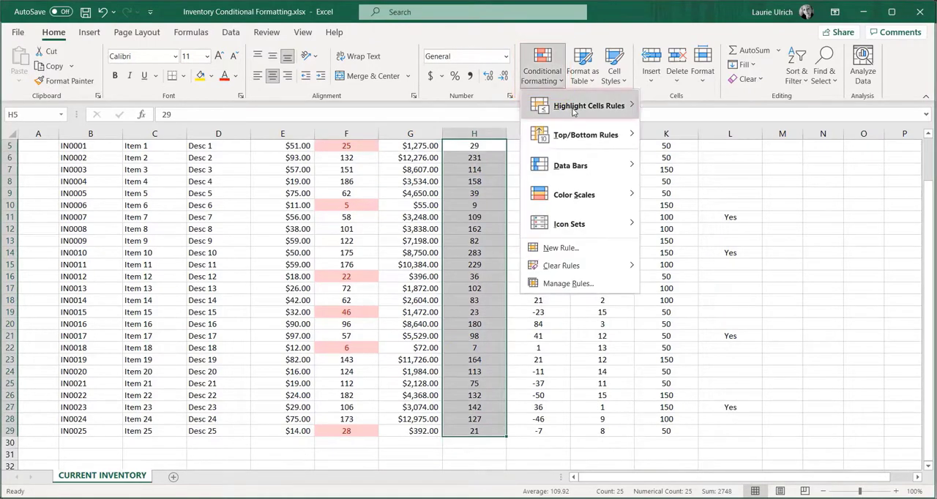
mouse_move(601, 108)
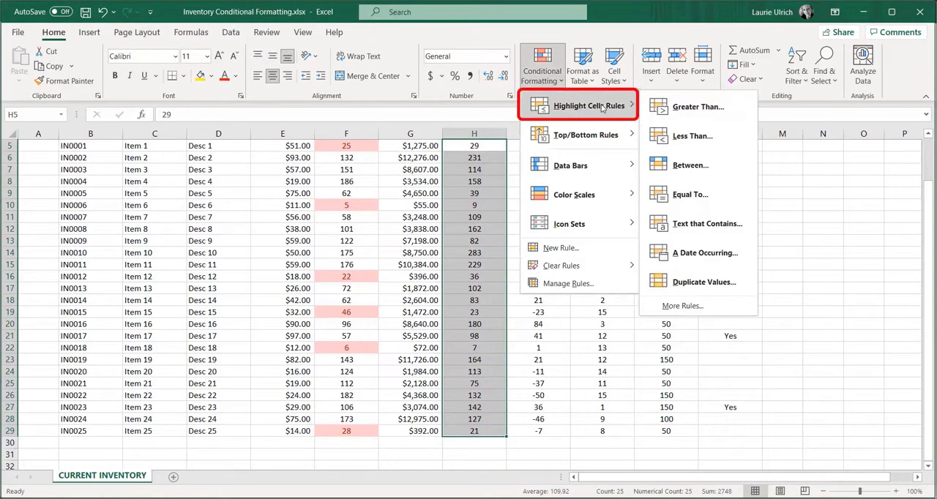
click(712, 113)
text(100)
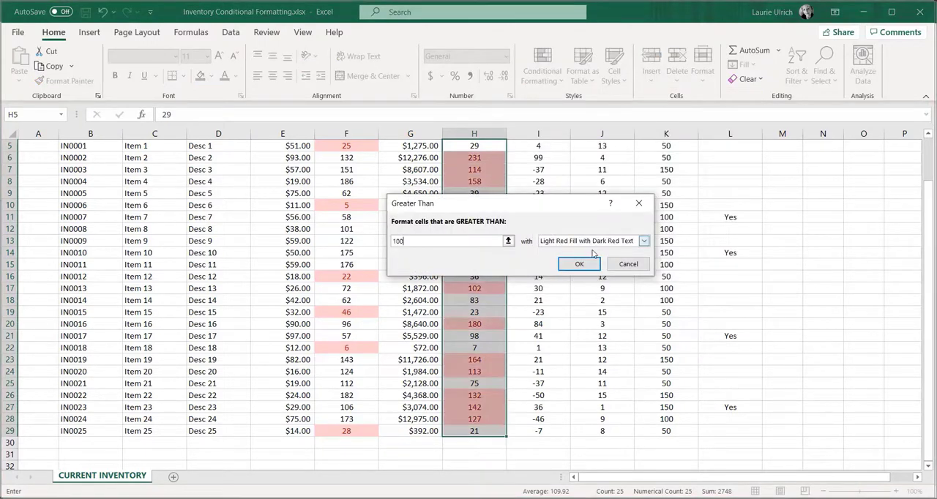
click(643, 241)
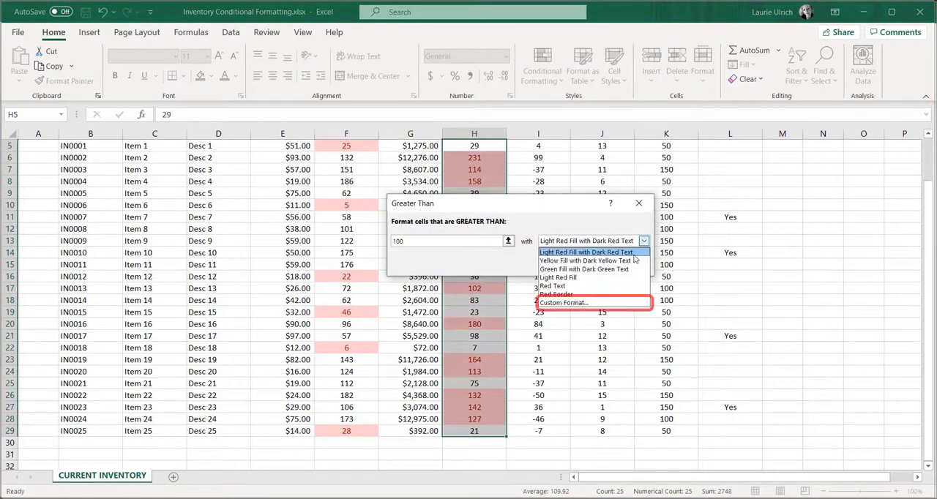
click(595, 303)
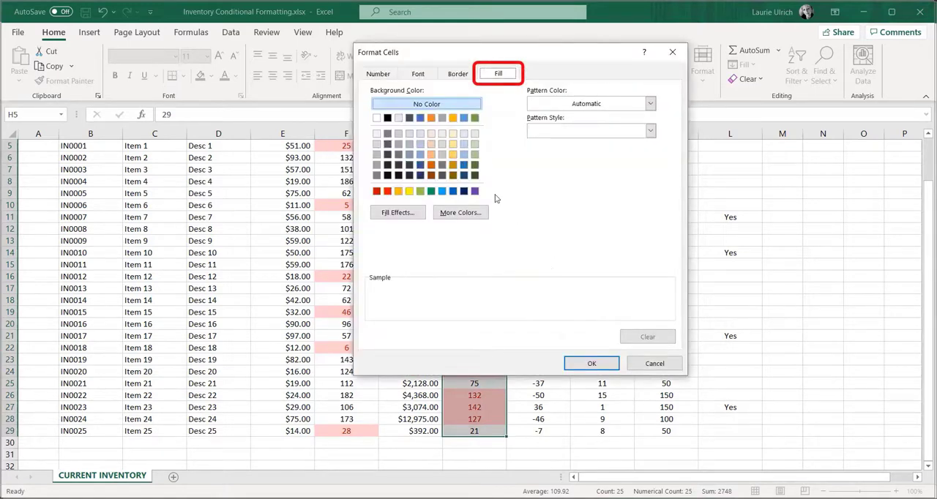
- Give the rule's custom format a bright red fill and white font color, and apply the rule
click(388, 192)
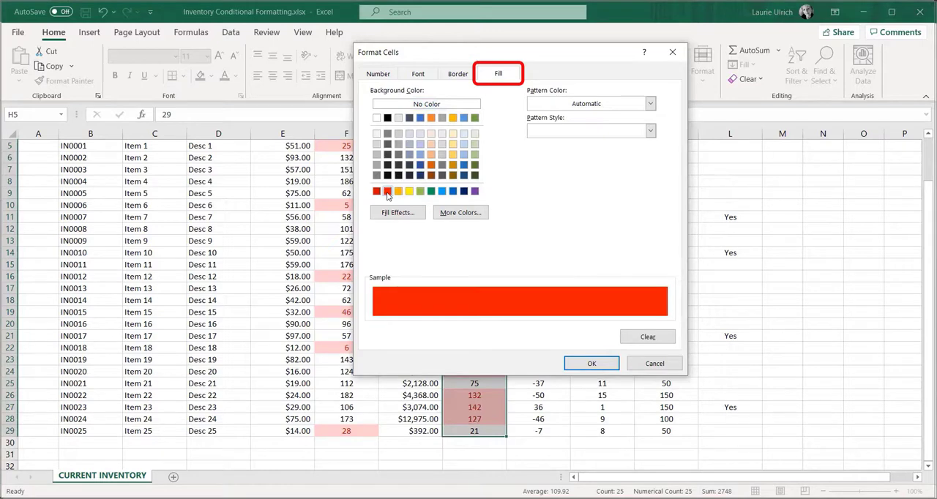
click(431, 76)
click(582, 181)
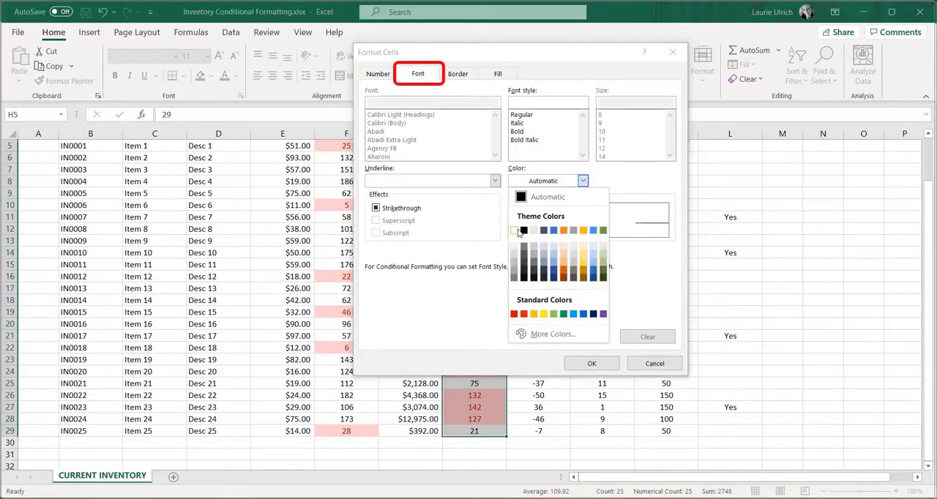
click(516, 231)
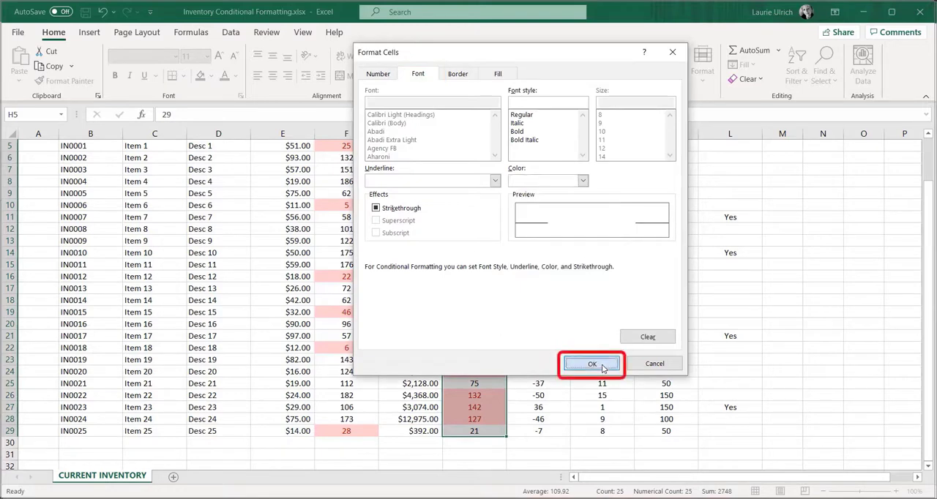
click(602, 366)
click(596, 268)
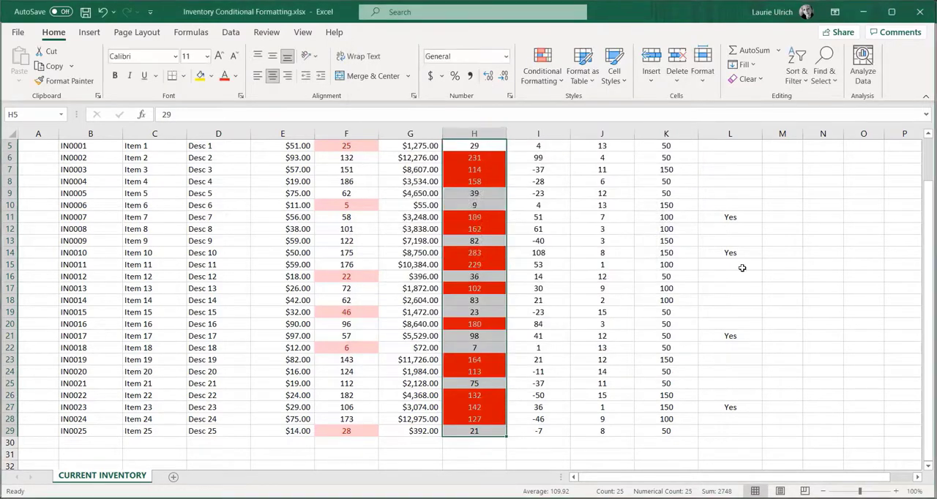
click(741, 268)
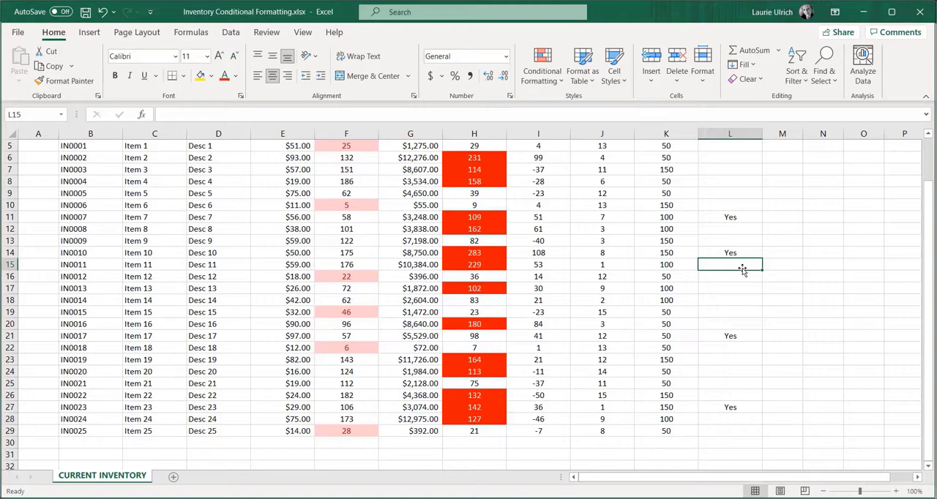
key(ctrl+z)
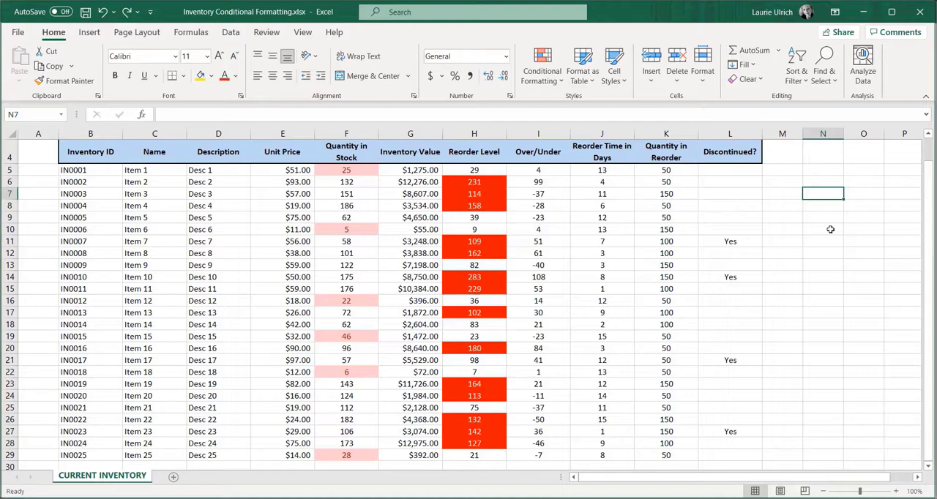
- Try green gradient-fill data bars on the Over/Under values in I5:I29
mouse_move(541, 170)
mouse_down()
mouse_move(541, 345)
mouse_move(569, 476)
mouse_up()
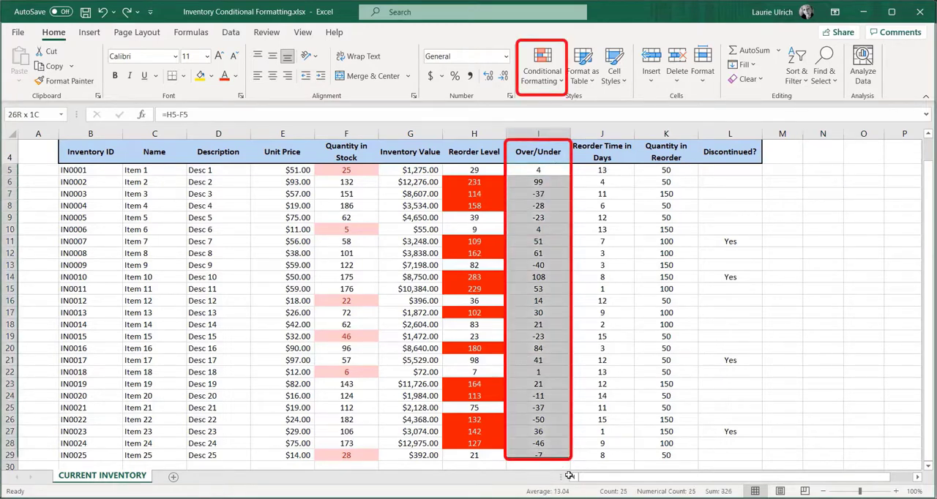
click(554, 83)
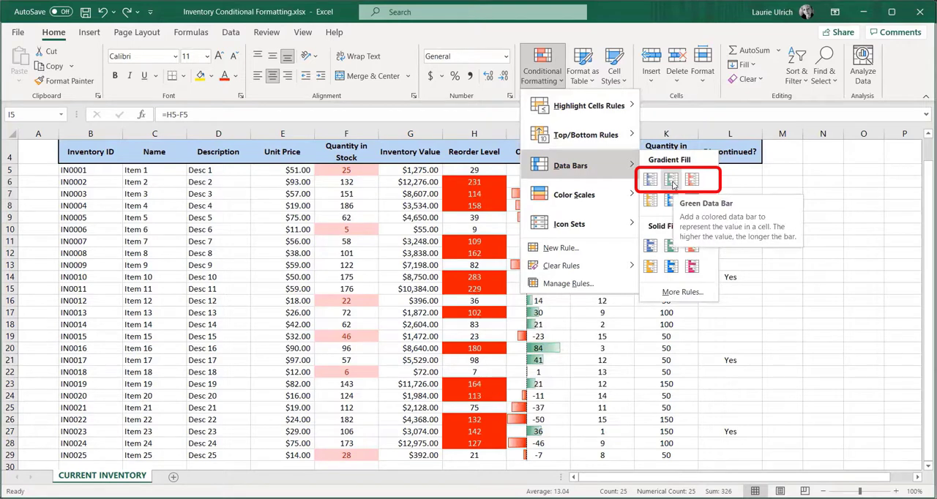
click(671, 185)
click(862, 264)
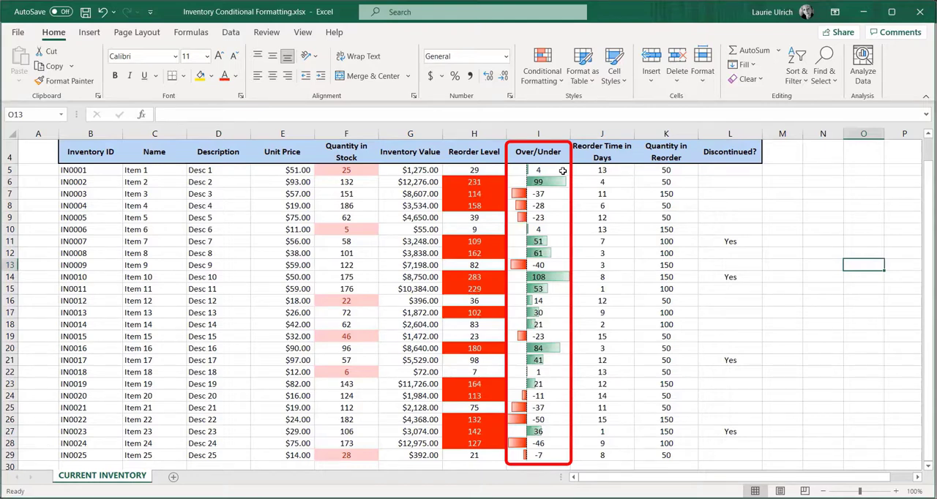
- Try a green-yellow-red color scale on the Over/Under values in I5:I29, and undo it
drag(562, 170, 542, 455)
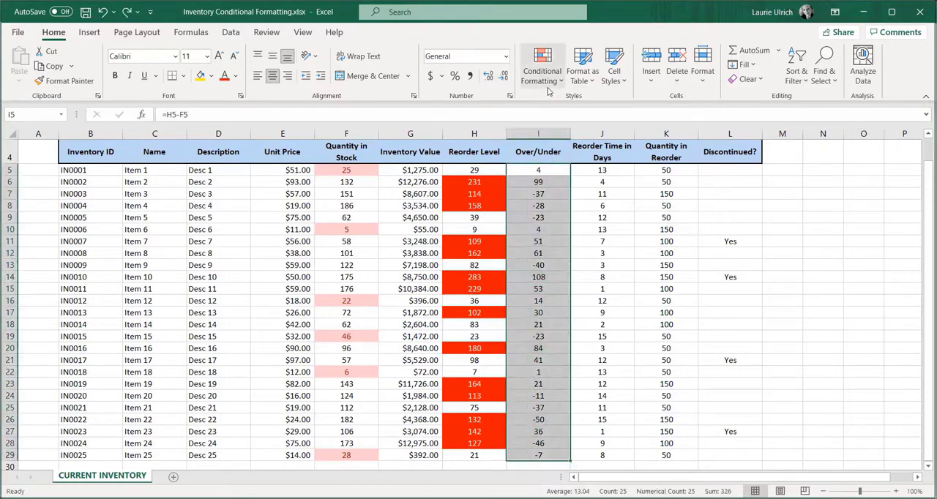
click(546, 82)
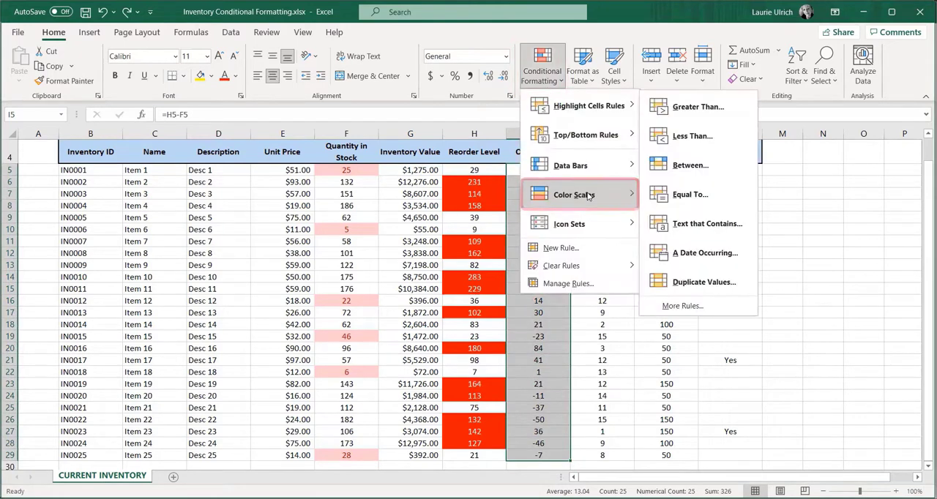
mouse_move(588, 195)
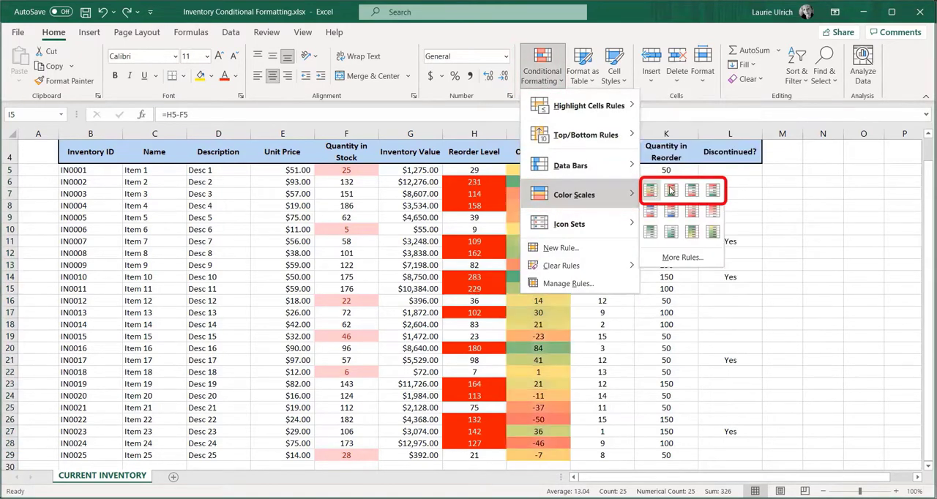
click(669, 191)
click(797, 246)
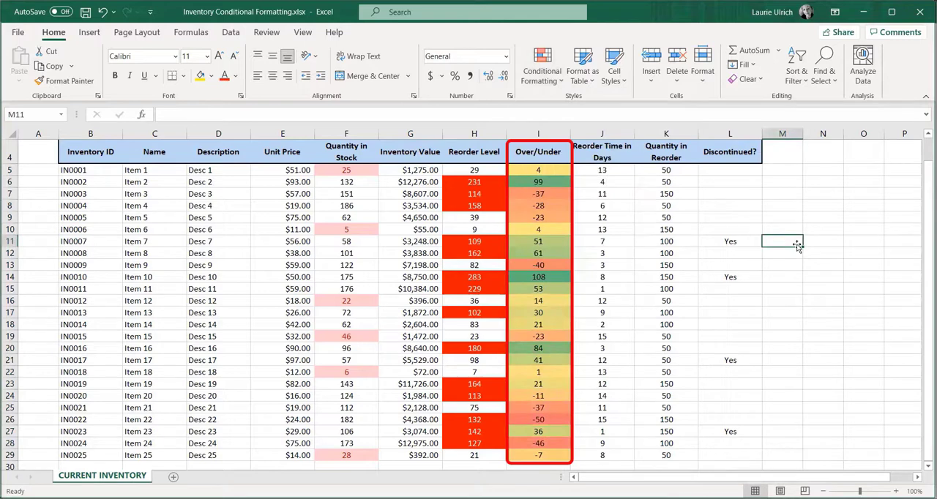
key(ctrl+z)
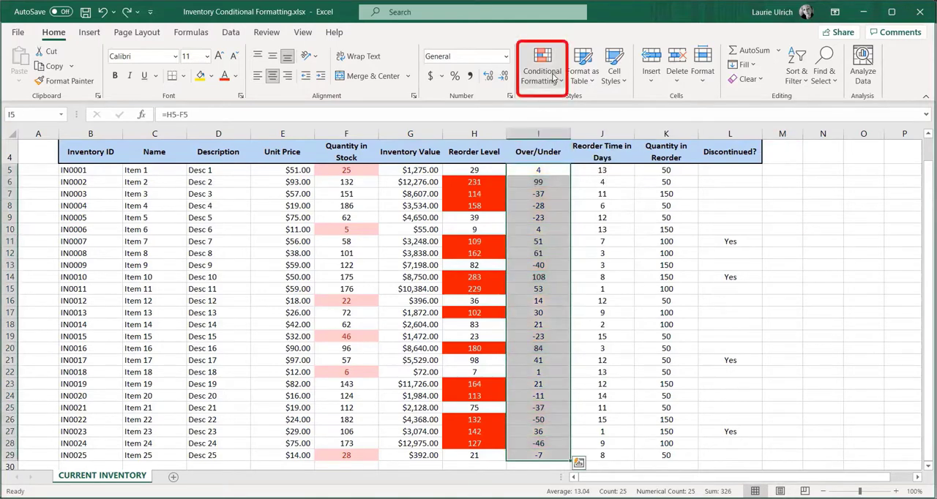
- Apply the directional icon set with three colored arrows to the Over/Under values in I5:I29
click(554, 78)
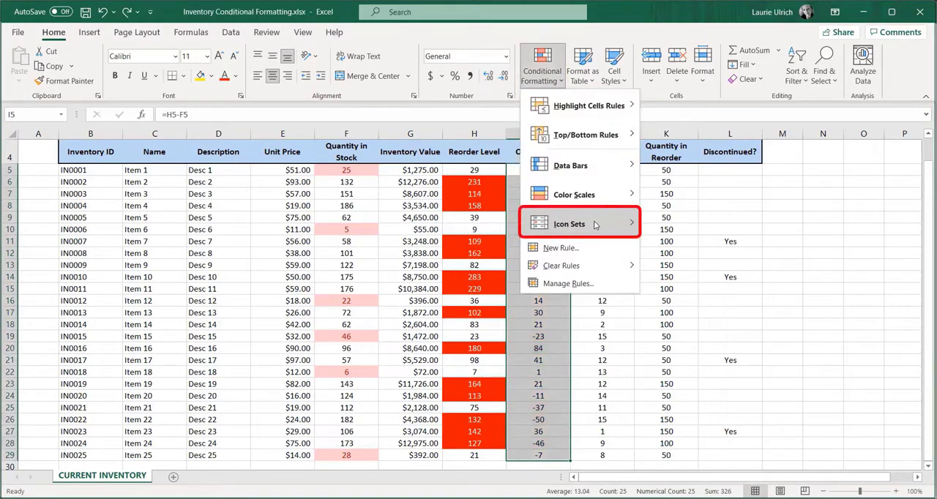
mouse_move(595, 225)
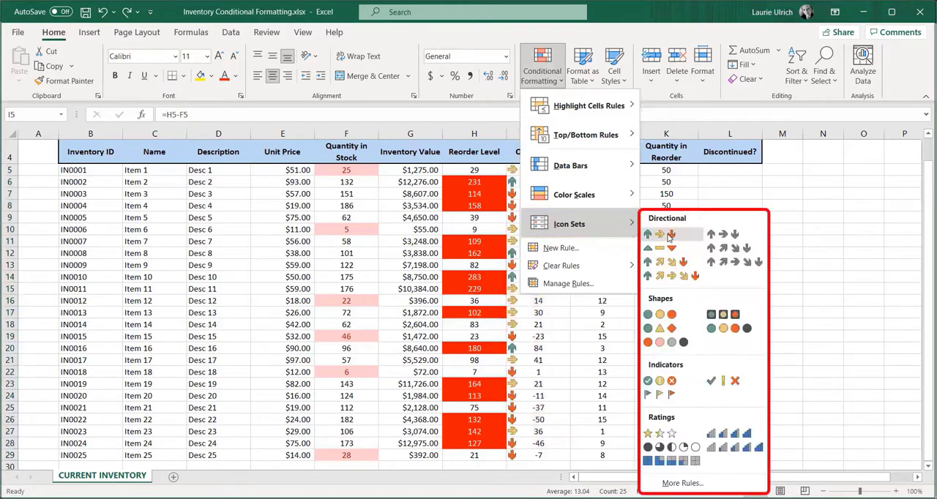
click(670, 235)
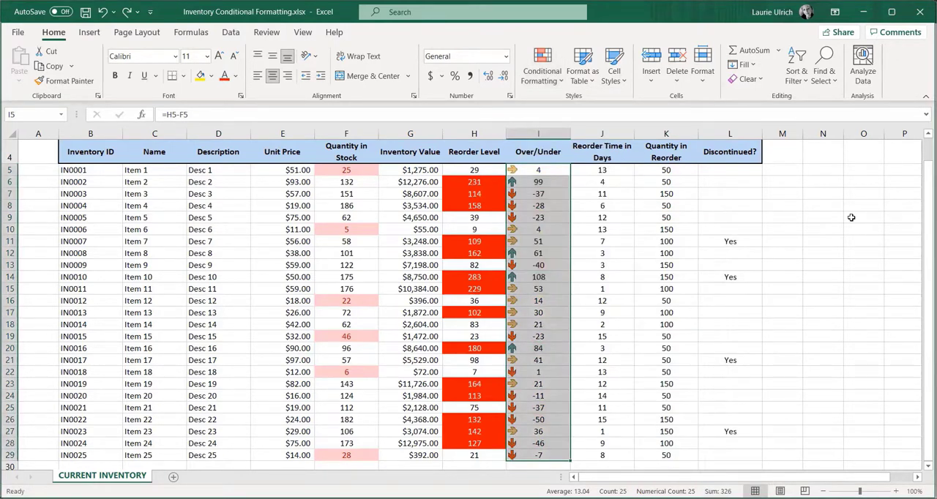
click(852, 217)
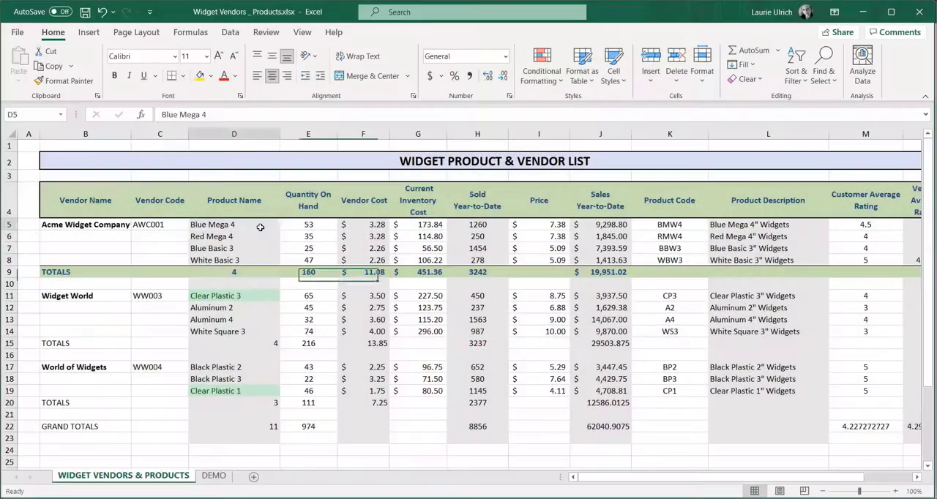
- Highlight product names in D5:D23 that contain the text "Clear" with Green Fill with Dark Green Text
drag(219, 225, 259, 440)
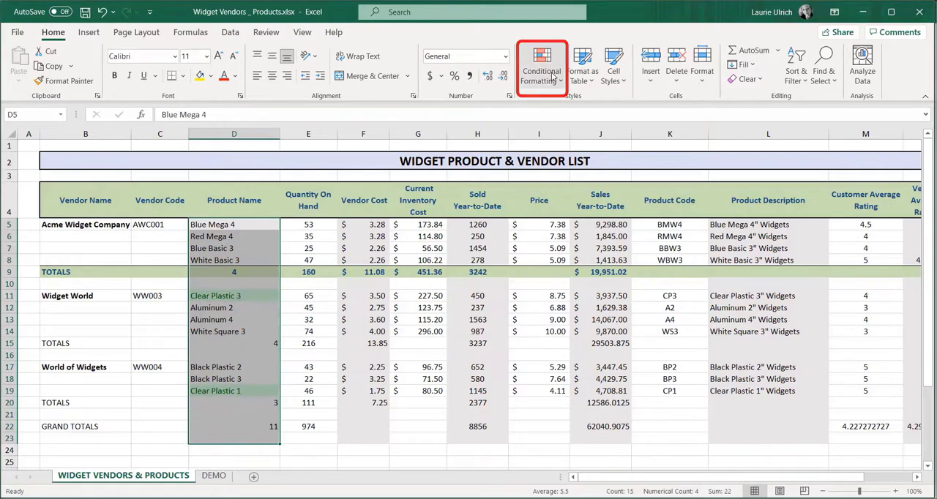
click(553, 78)
mouse_move(628, 109)
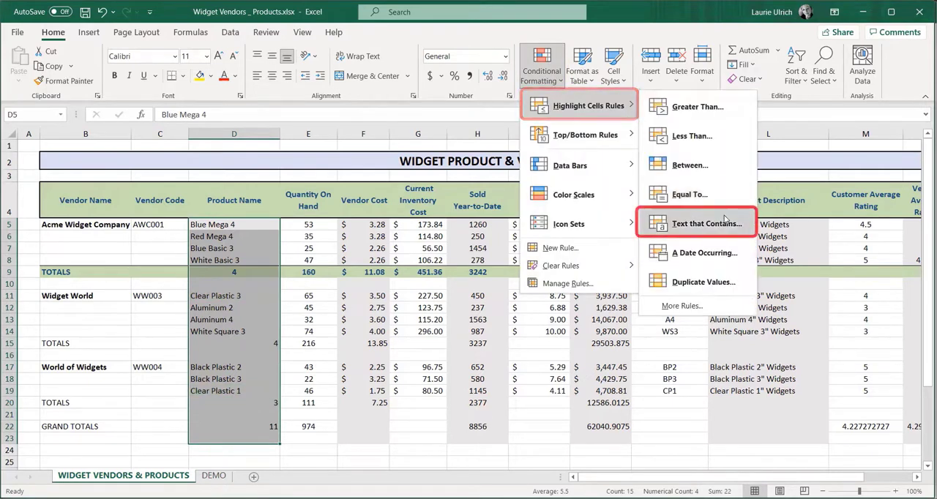
click(727, 225)
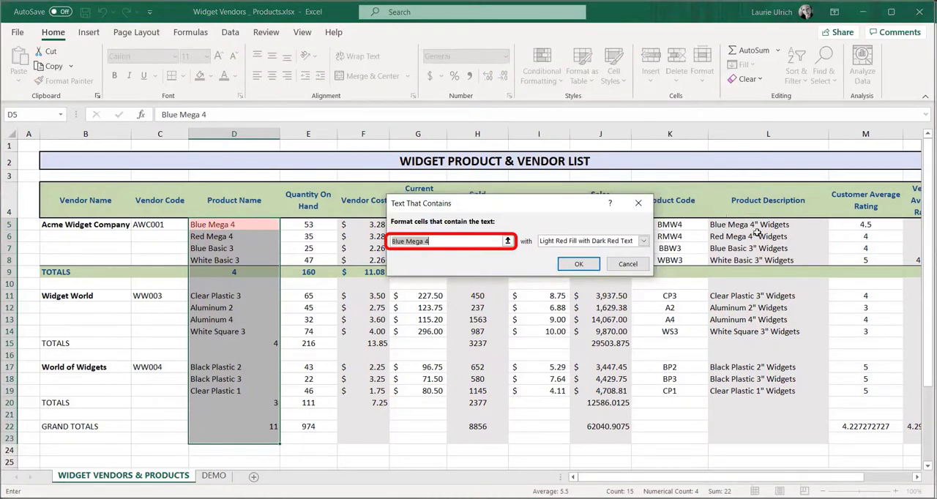
text(Clear)
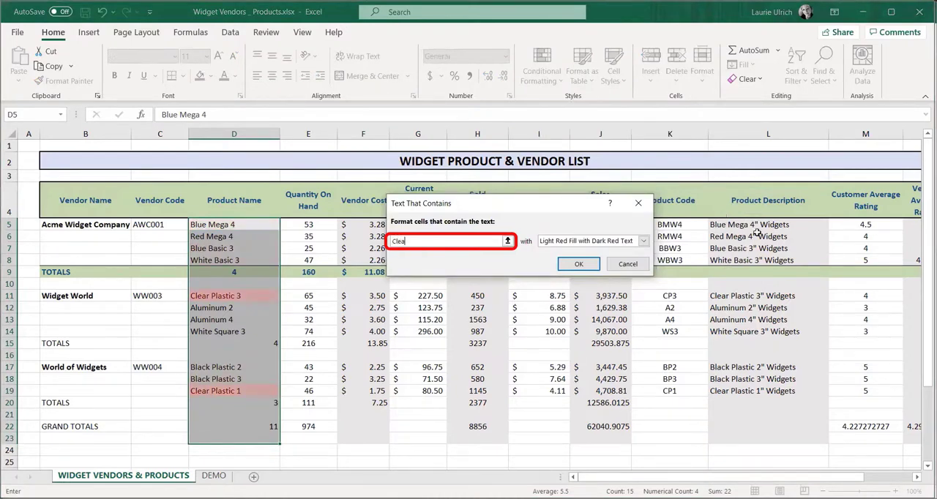
click(643, 240)
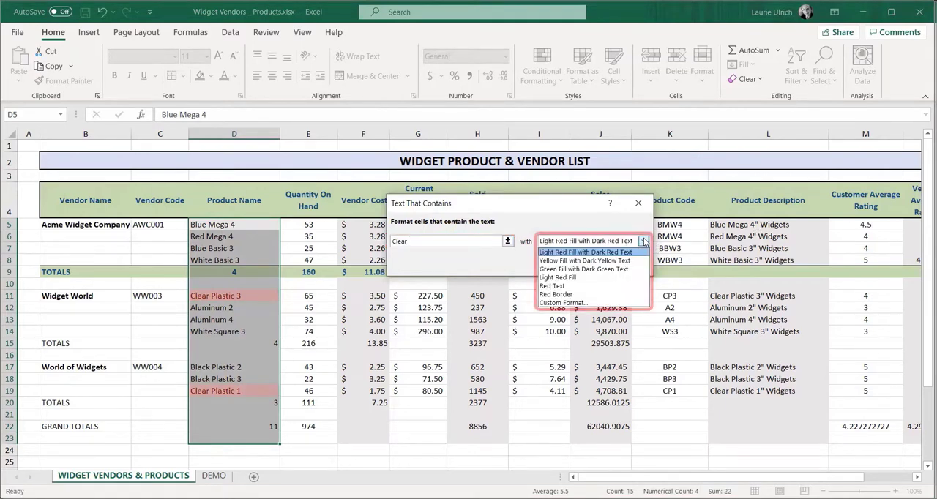
click(631, 269)
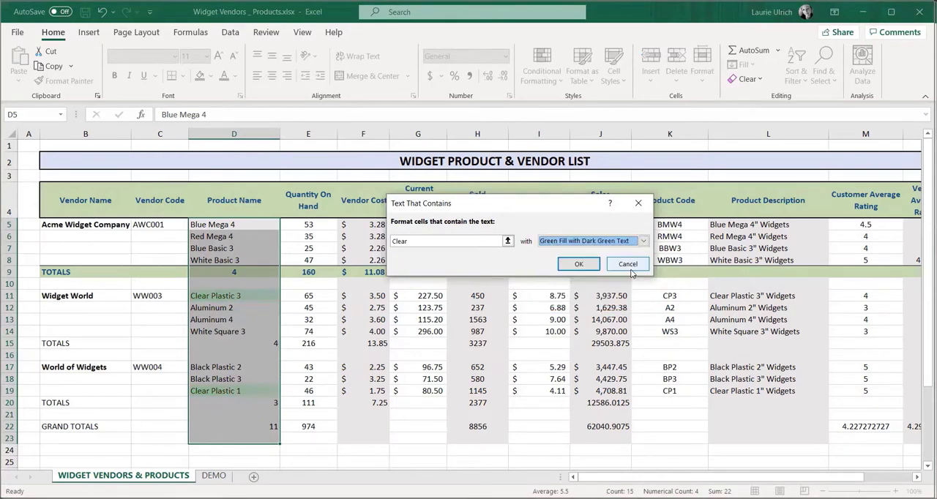
click(579, 263)
click(322, 320)
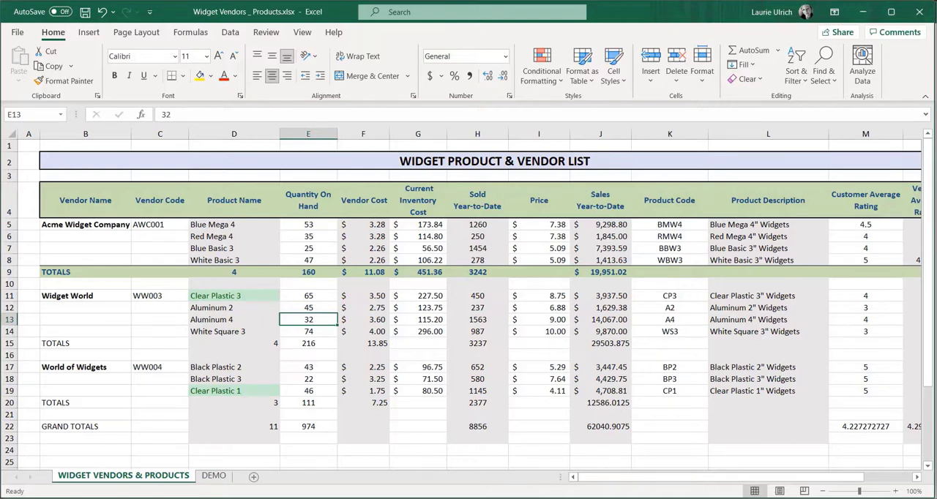
- Create a new formatting rule for the vendor costs in F5:F20 that formats only cells with a value less than 3
click(361, 224)
drag(363, 231, 386, 407)
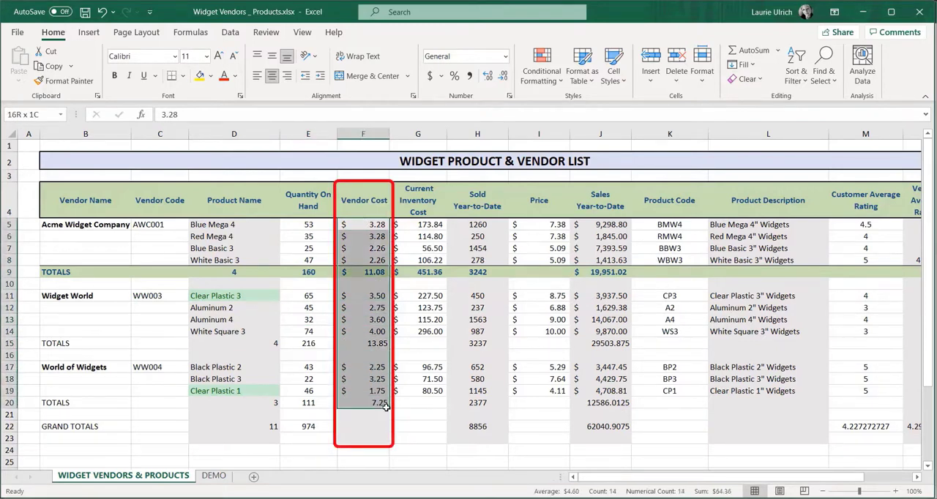
click(551, 79)
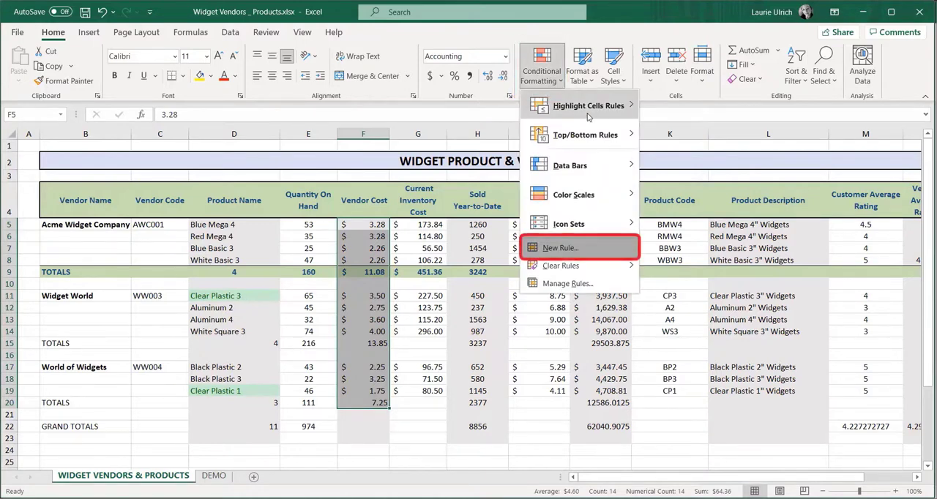
click(560, 248)
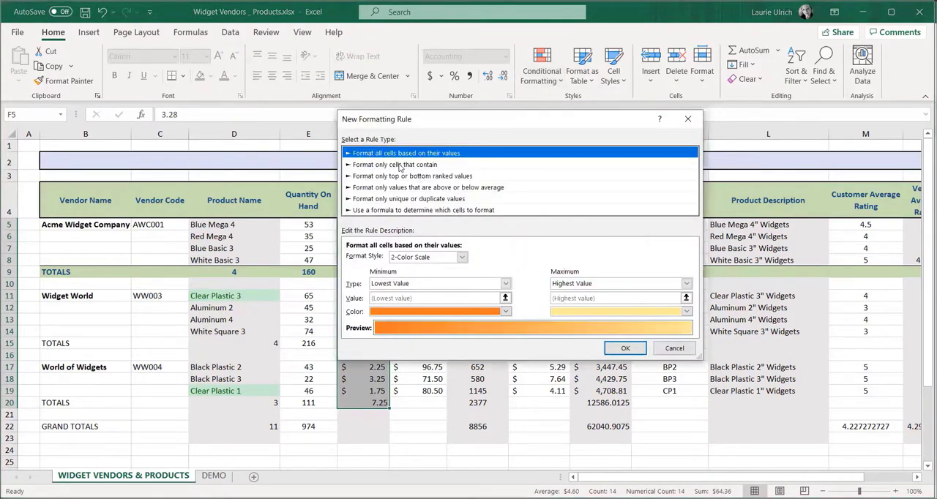
click(401, 165)
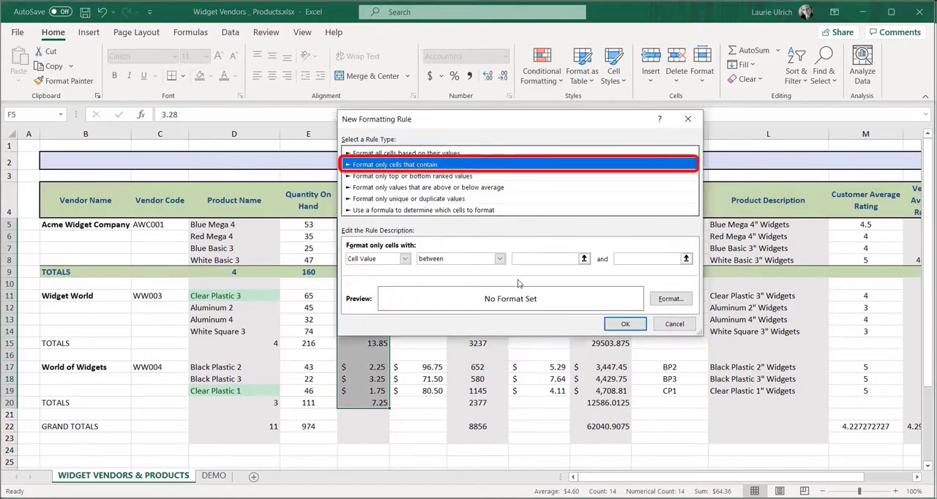
click(499, 259)
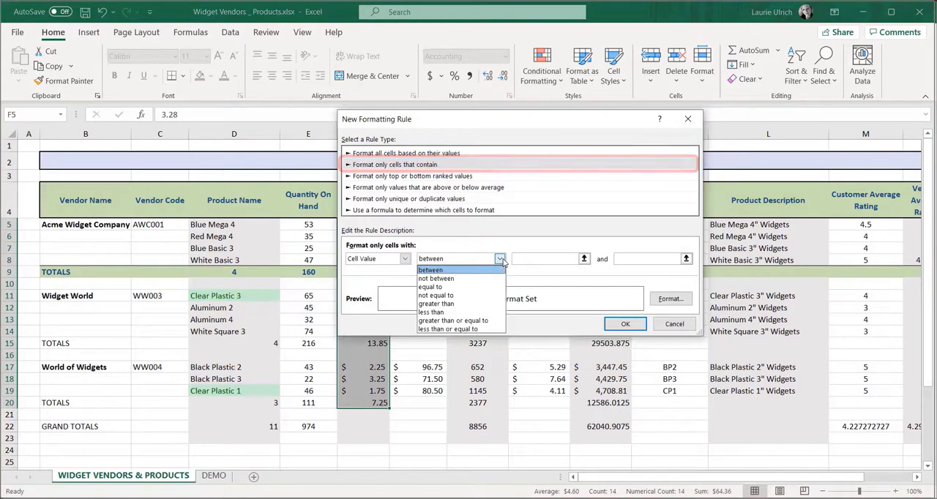
click(482, 313)
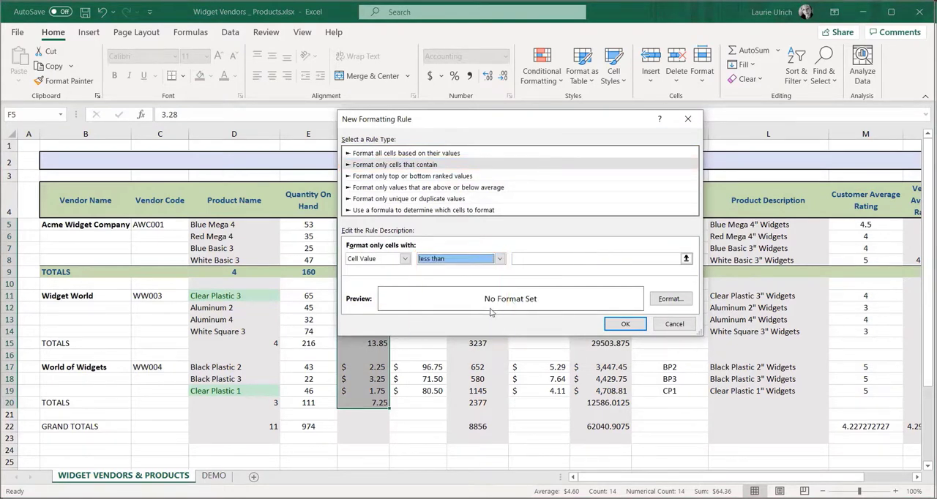
click(552, 260)
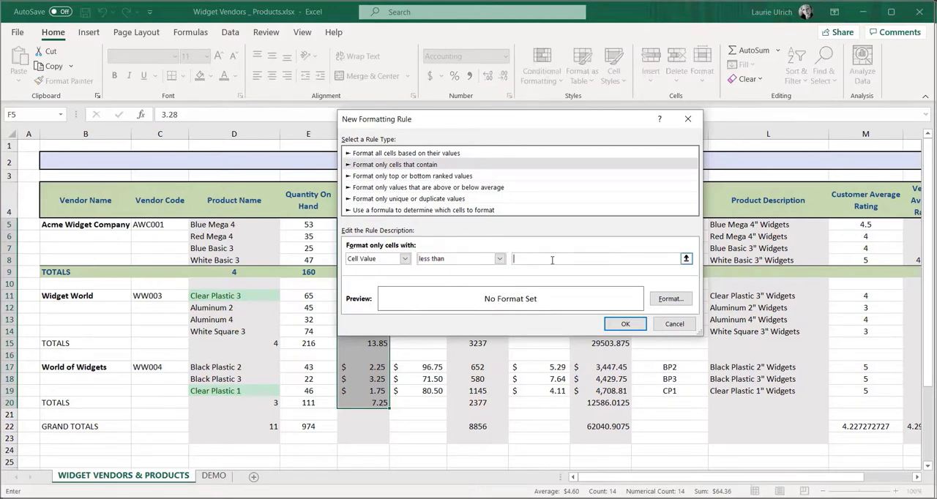
text(3)
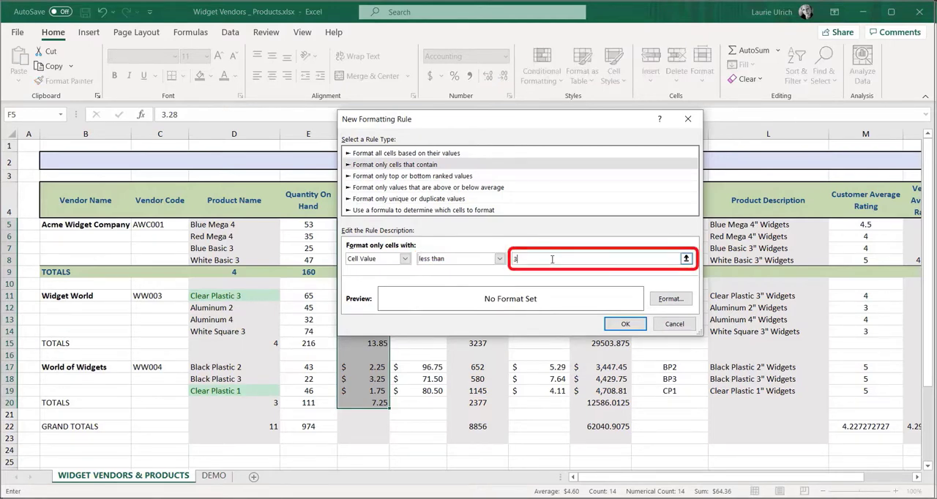
- Give the rule a white font color and a green background fill, and apply it to the vendor costs
click(661, 304)
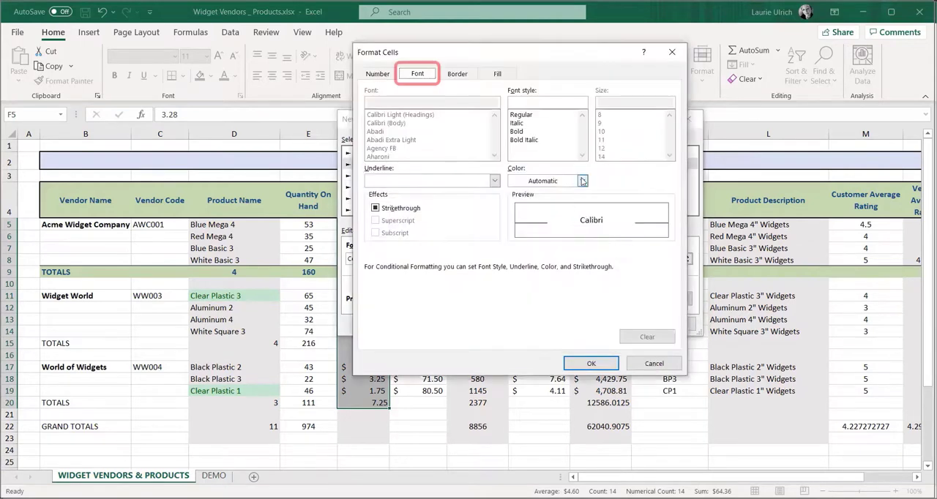
click(583, 181)
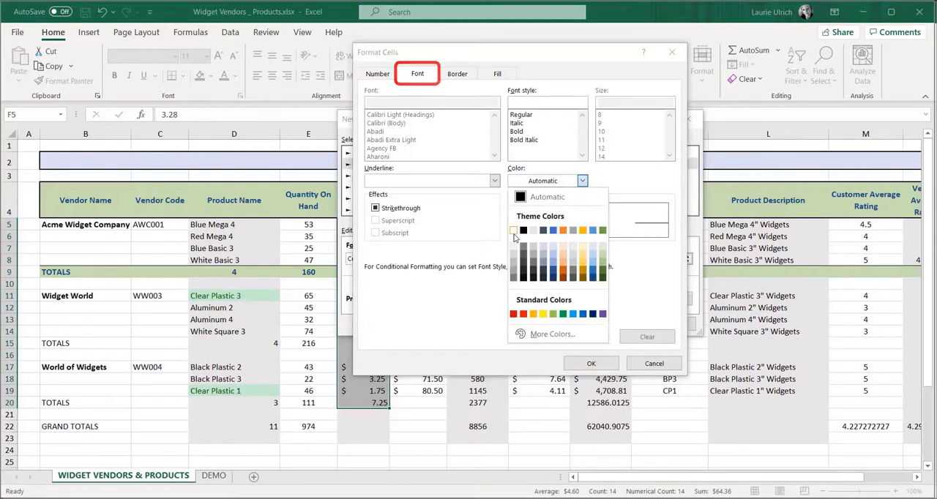
click(513, 231)
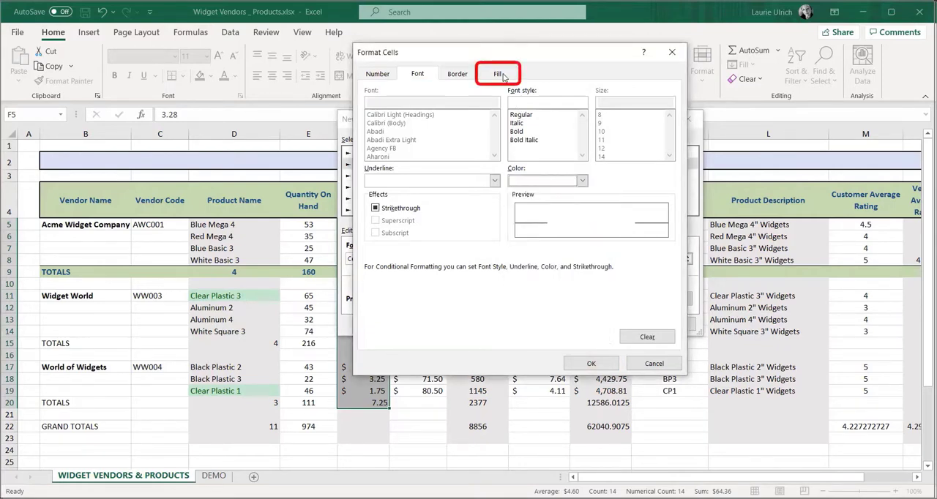
click(501, 76)
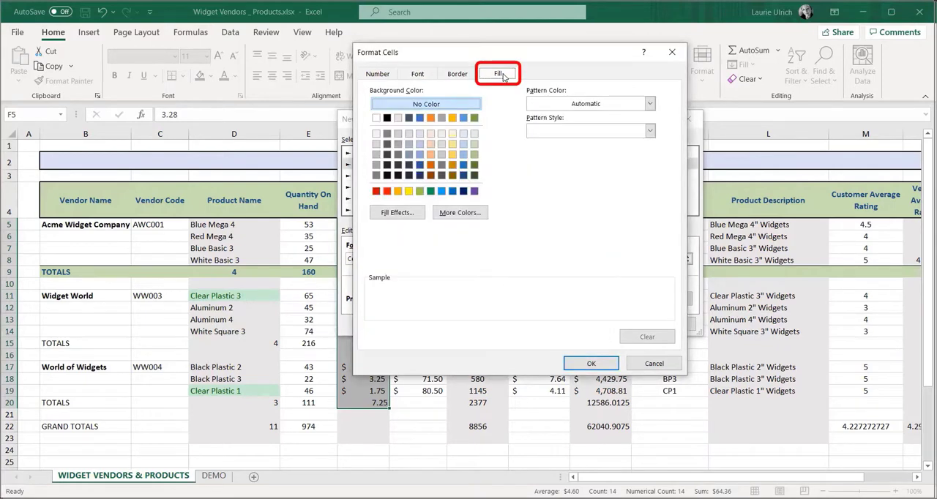
click(475, 118)
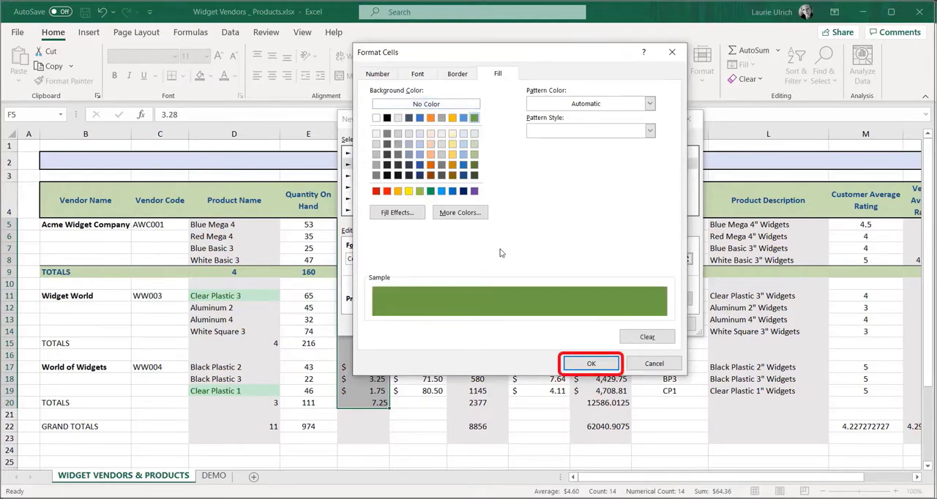
click(592, 364)
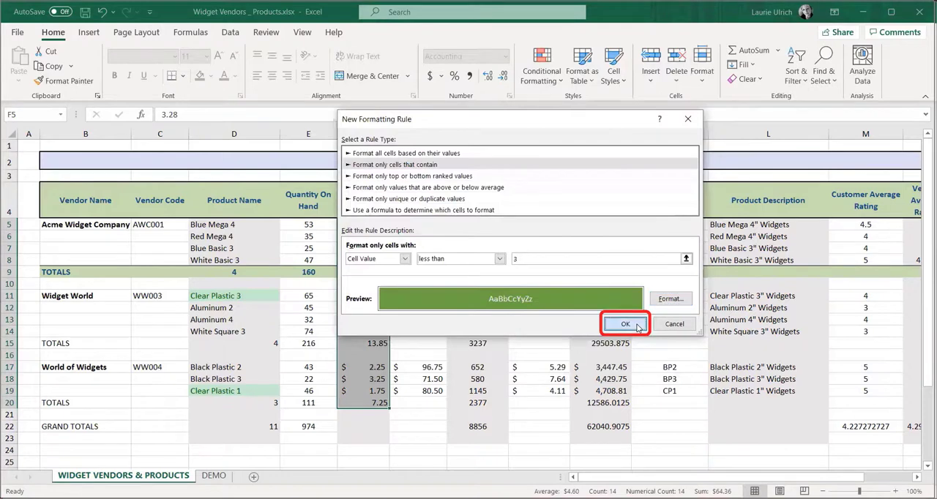
key(Return)
click(687, 342)
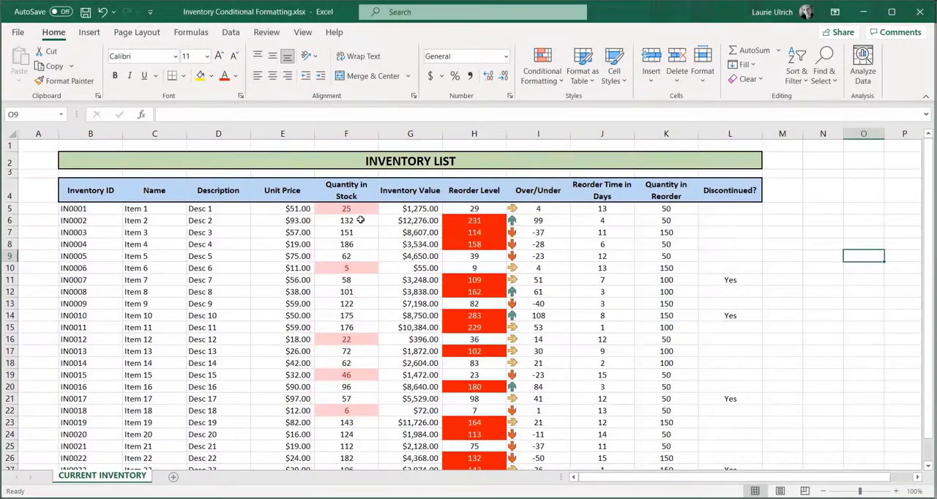
- In the inventory list, set the quantity in stock to 75 for Item 1 (F5) and 52 for Item 6 (F10)
click(360, 213)
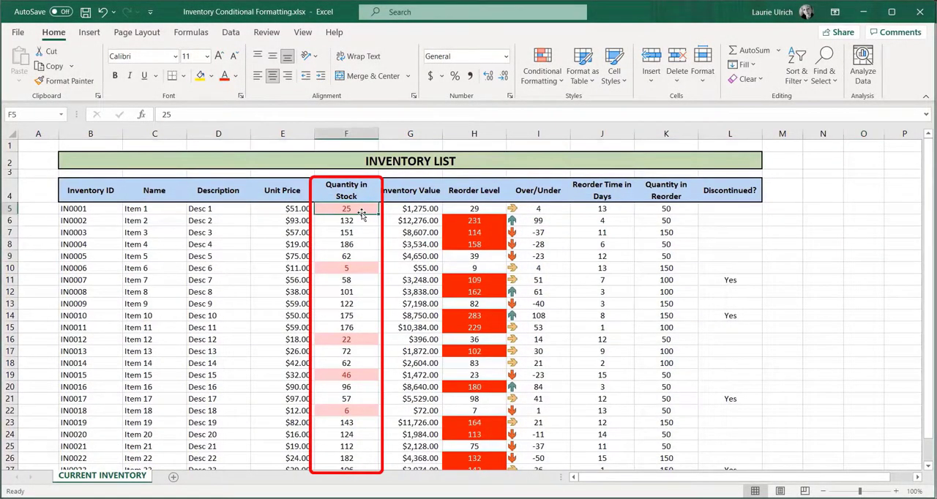
text(75)
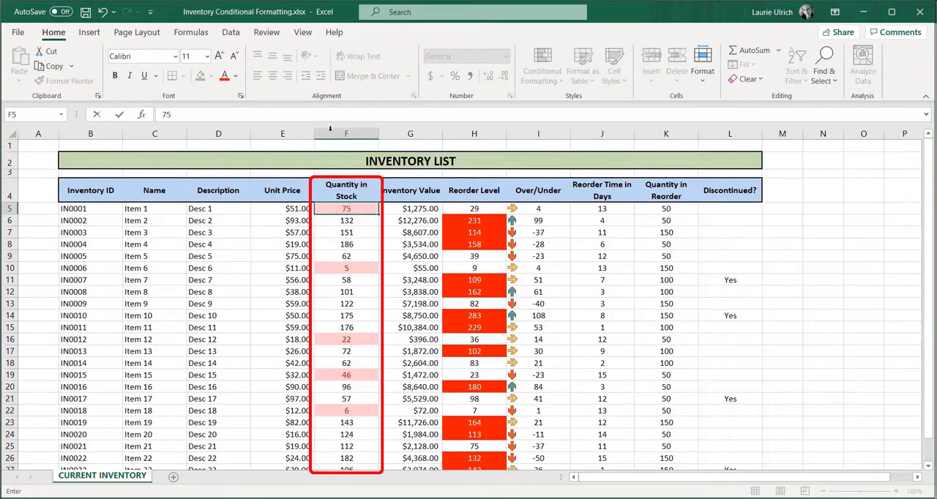
click(356, 234)
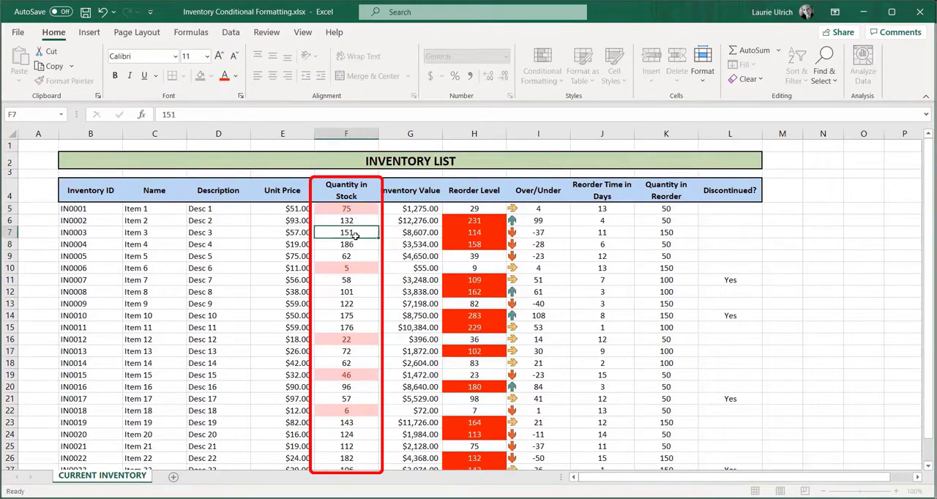
click(356, 265)
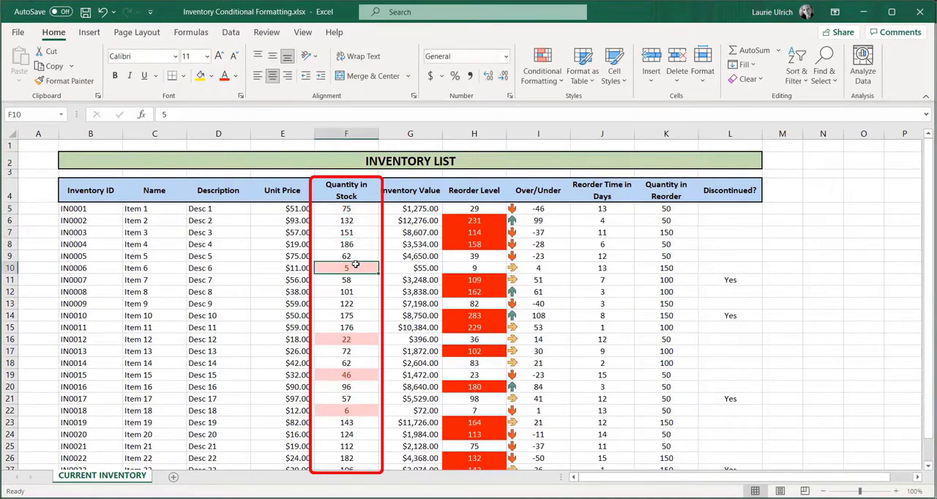
text(52)
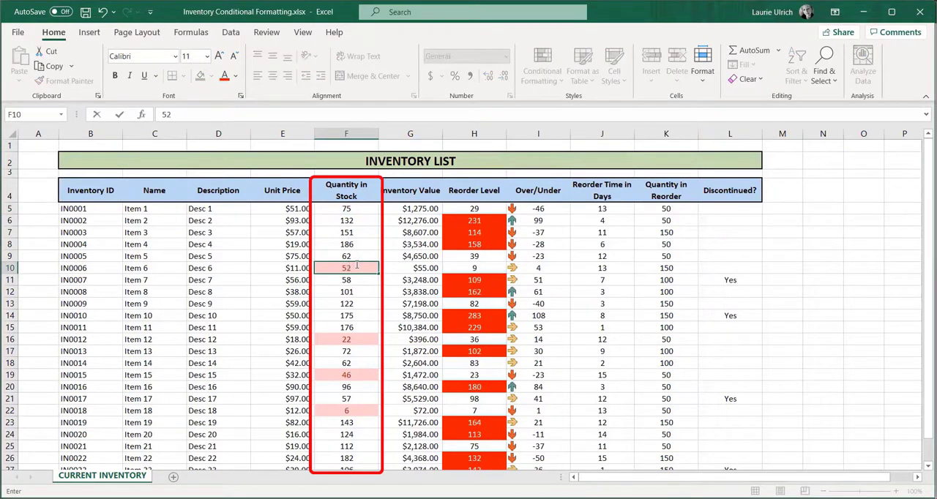
click(366, 290)
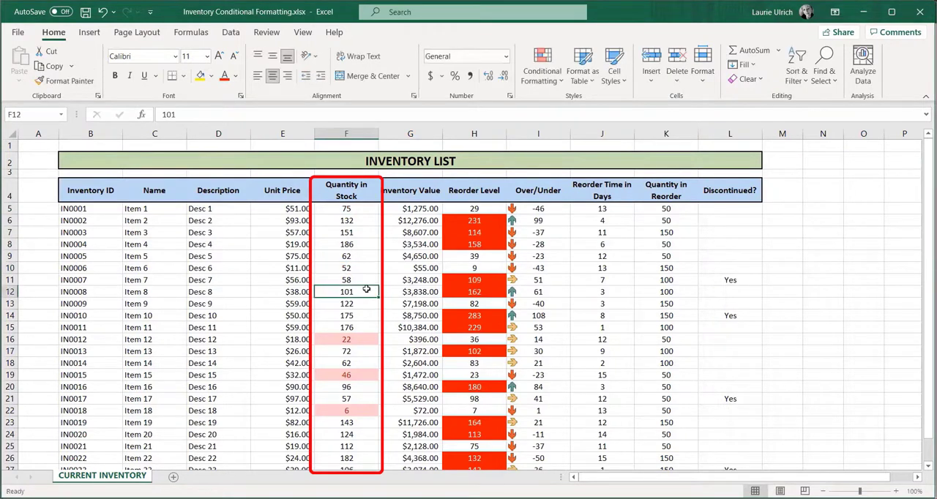